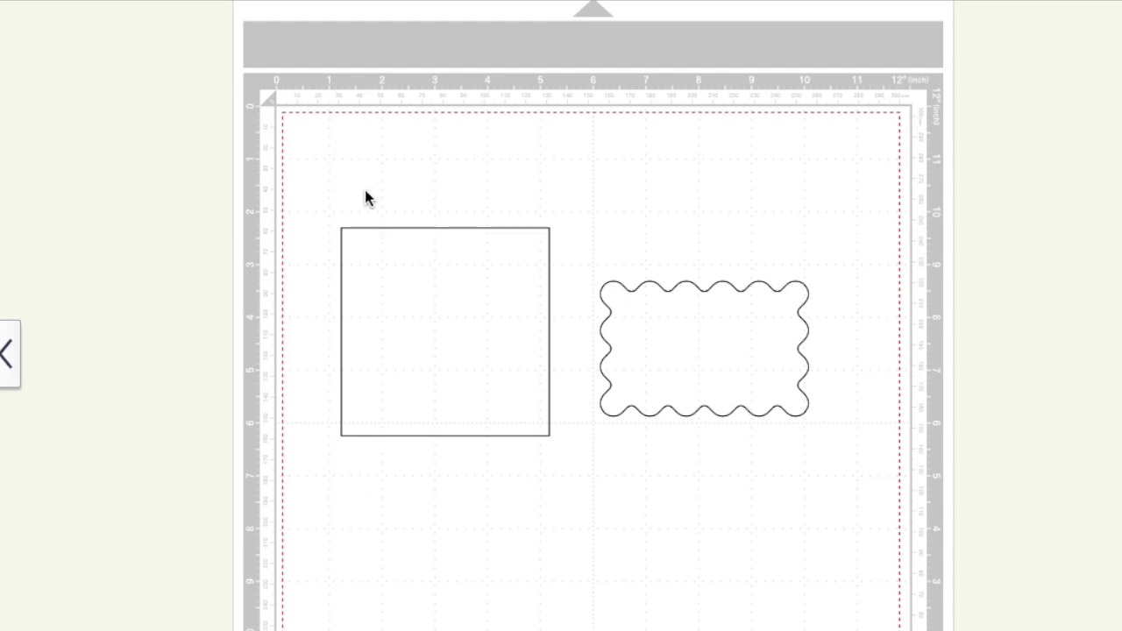
Step: Select the 3.94-inch square beside the scalloped rectangle on the mat
{"action": "left_click", "coordinate": [458, 289]}
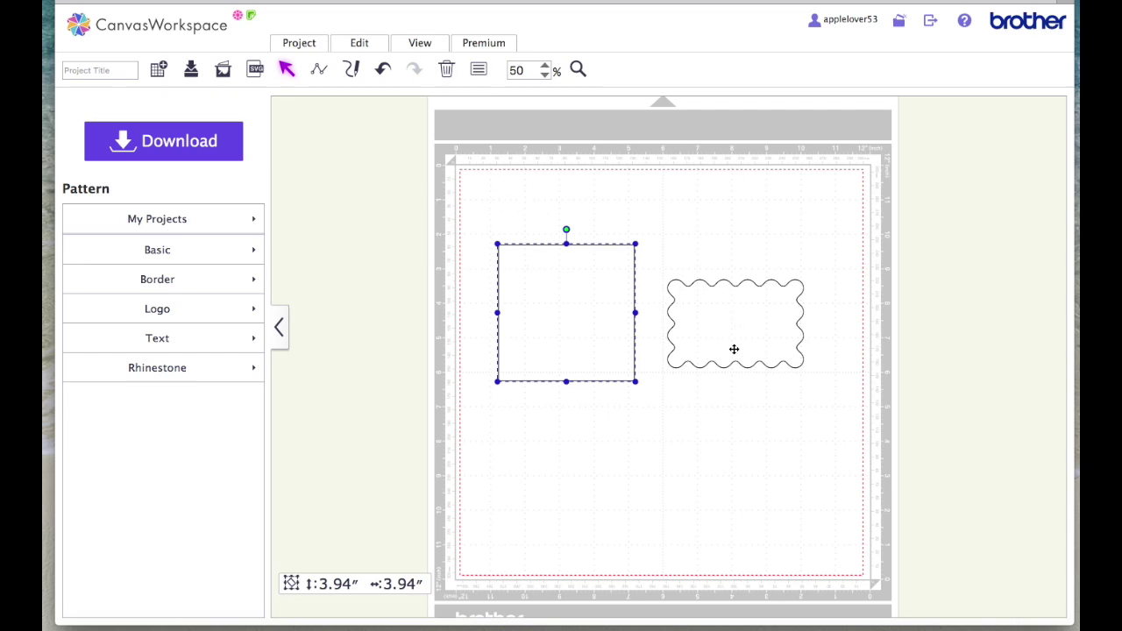
{"action": "left_click", "coordinate": [666, 224]}
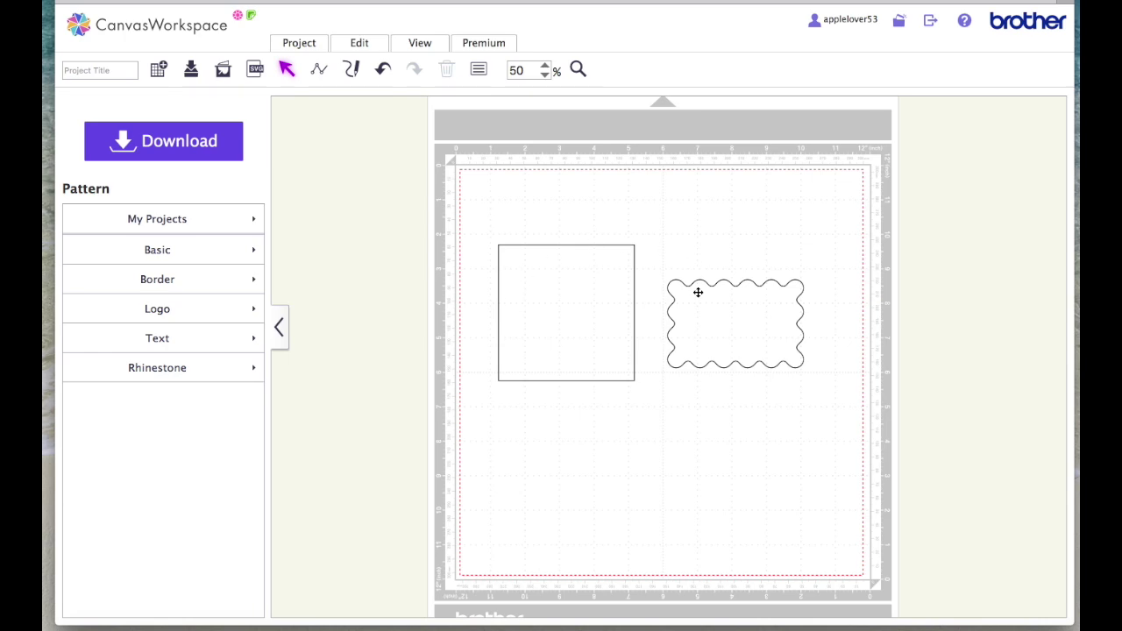
{"action": "left_click", "coordinate": [175, 142]}
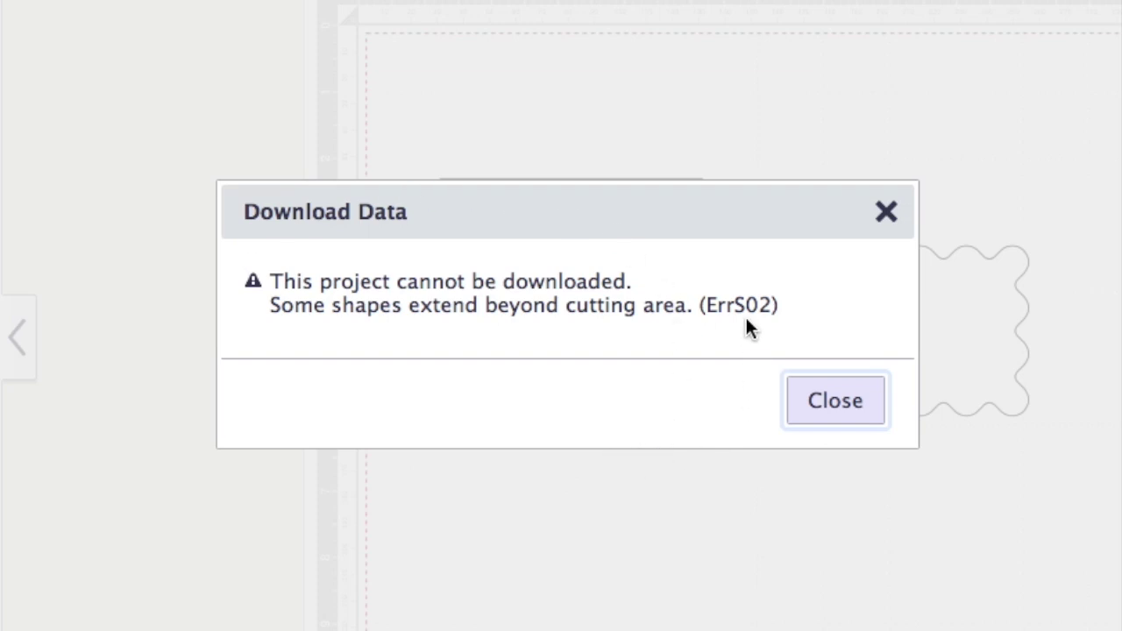
{"action": "left_click", "coordinate": [886, 212]}
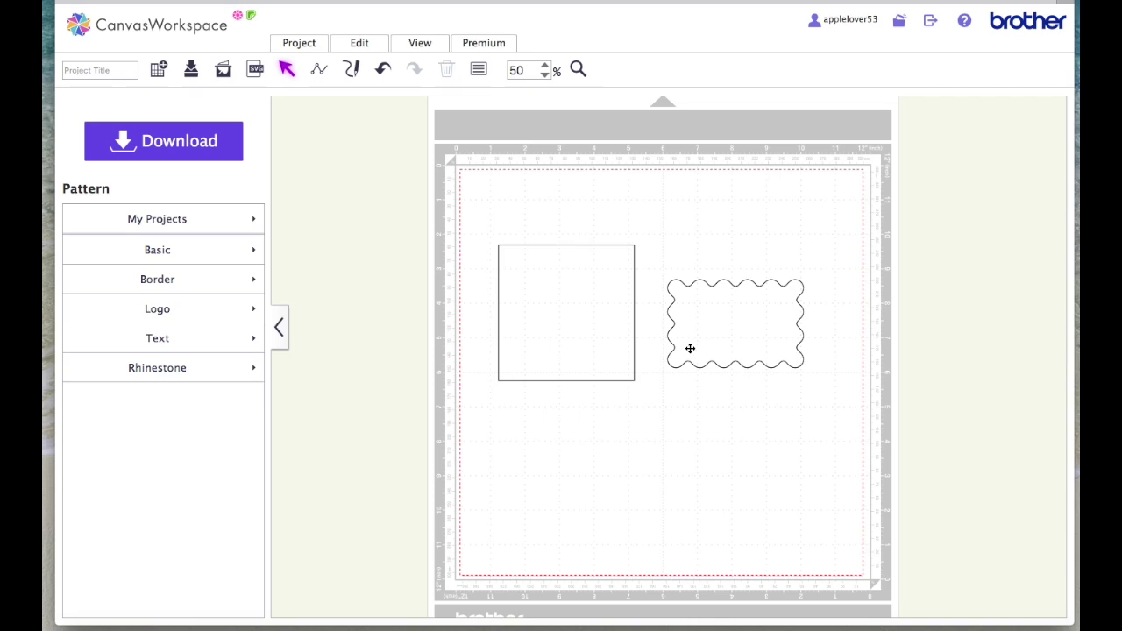
Step: Zoom out to 25% and collapse the Pattern panel so the whole mat shows
{"action": "left_click", "coordinate": [544, 76]}
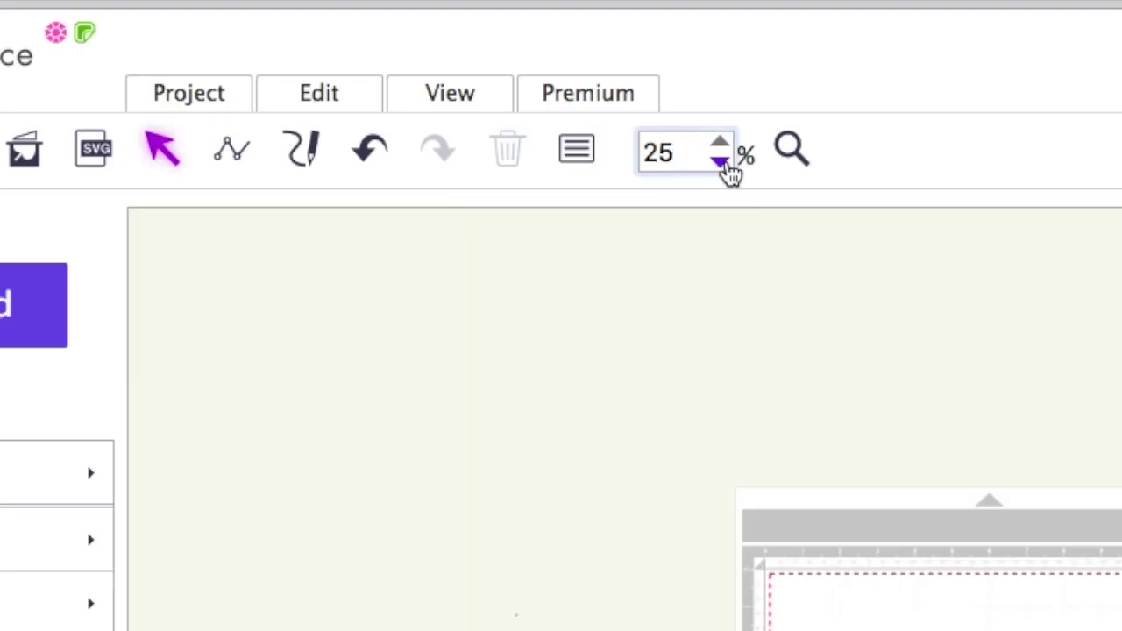
{"action": "left_click", "coordinate": [722, 168]}
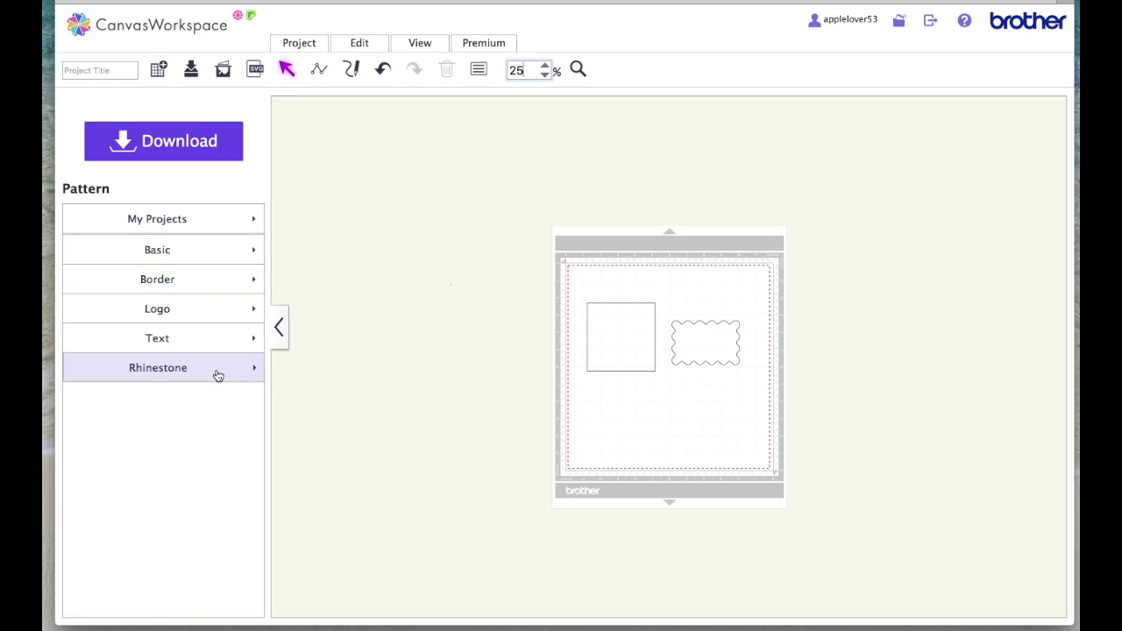
{"action": "left_click", "coordinate": [277, 327]}
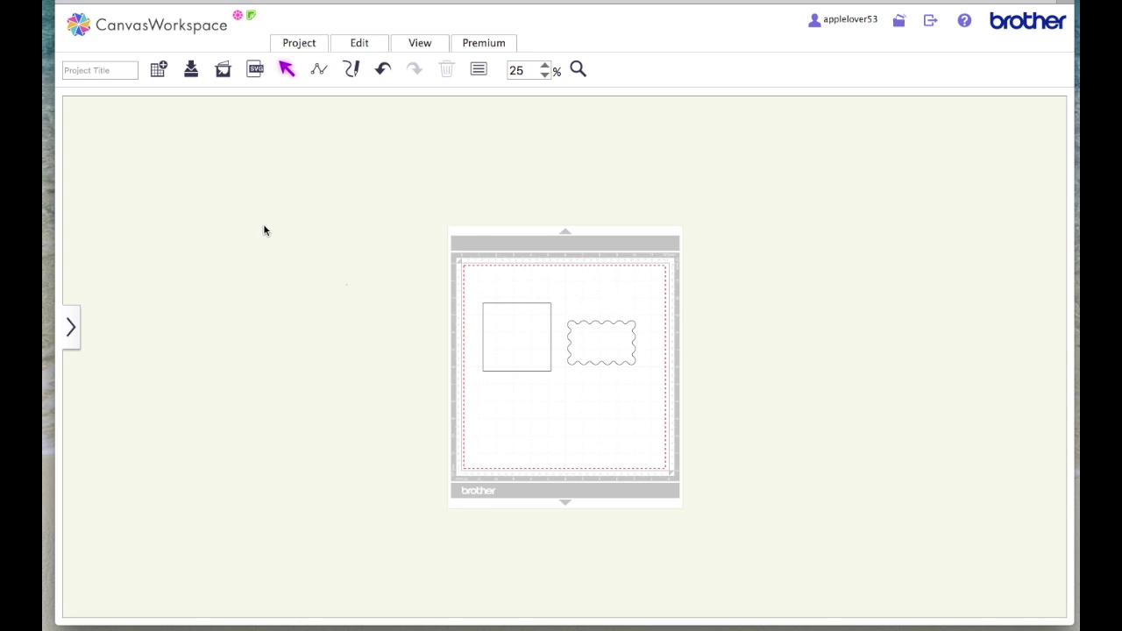
{"action": "left_click", "coordinate": [161, 112]}
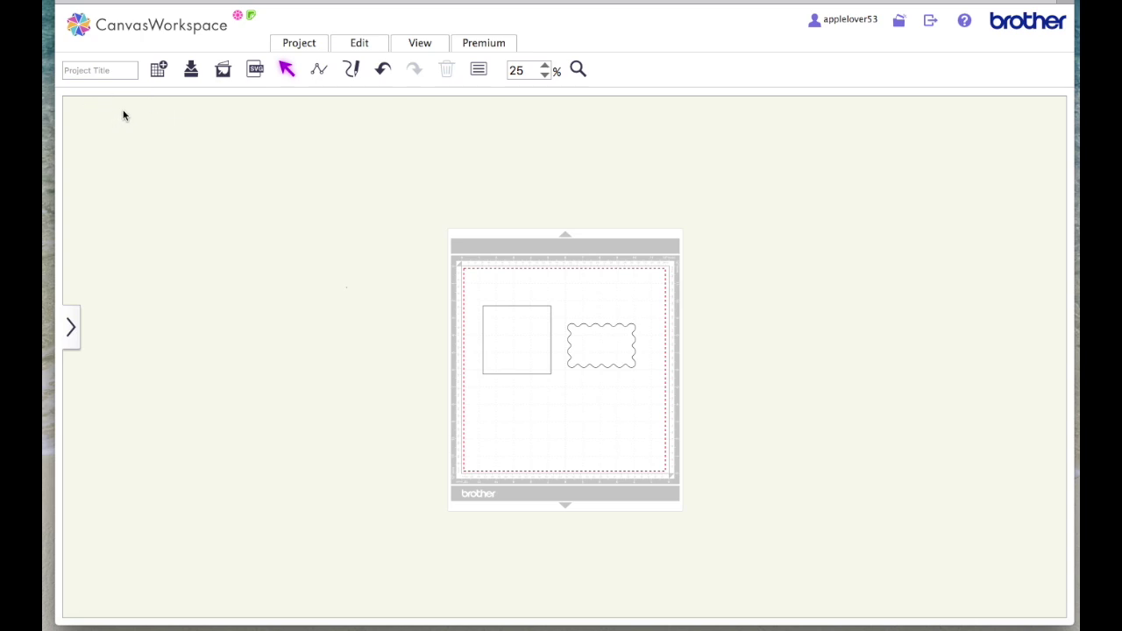
Step: Marquee-select across the entire workspace to reveal the tiny stray object off the mat
{"action": "left_click_drag", "start_coordinate": [129, 107], "coordinate": [643, 421]}
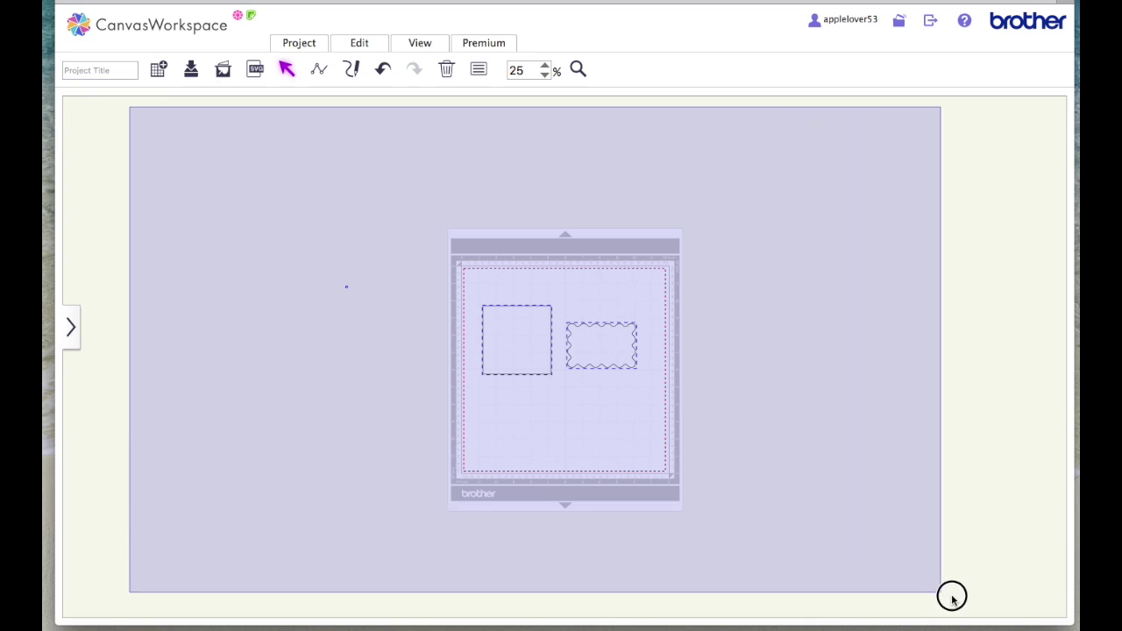
{"action": "left_click_drag", "start_coordinate": [643, 421], "coordinate": [1052, 616]}
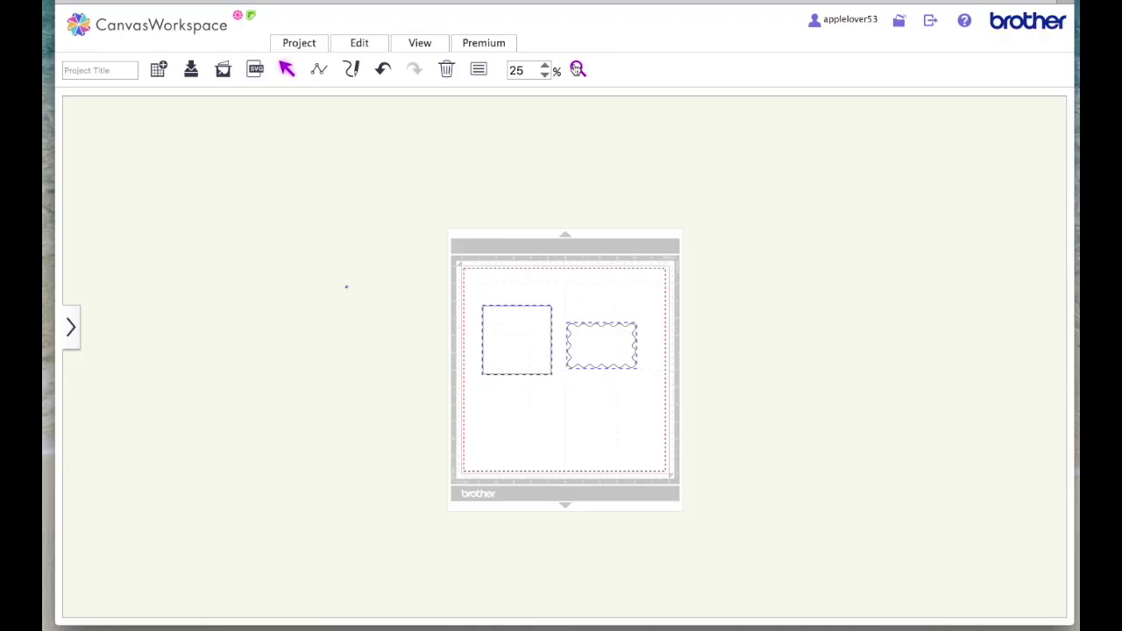
{"action": "left_click", "coordinate": [577, 69]}
{"action": "left_click_drag", "start_coordinate": [314, 261], "coordinate": [397, 323]}
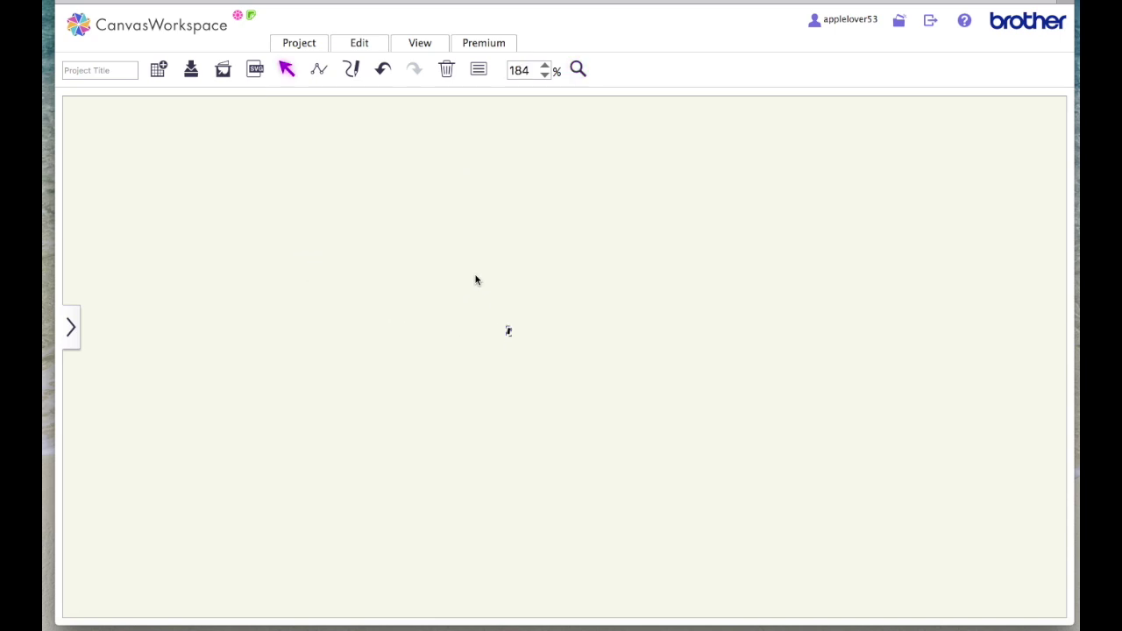
{"action": "left_click", "coordinate": [578, 75]}
{"action": "left_click_drag", "start_coordinate": [440, 287], "coordinate": [617, 434]}
{"action": "left_click", "coordinate": [545, 75]}
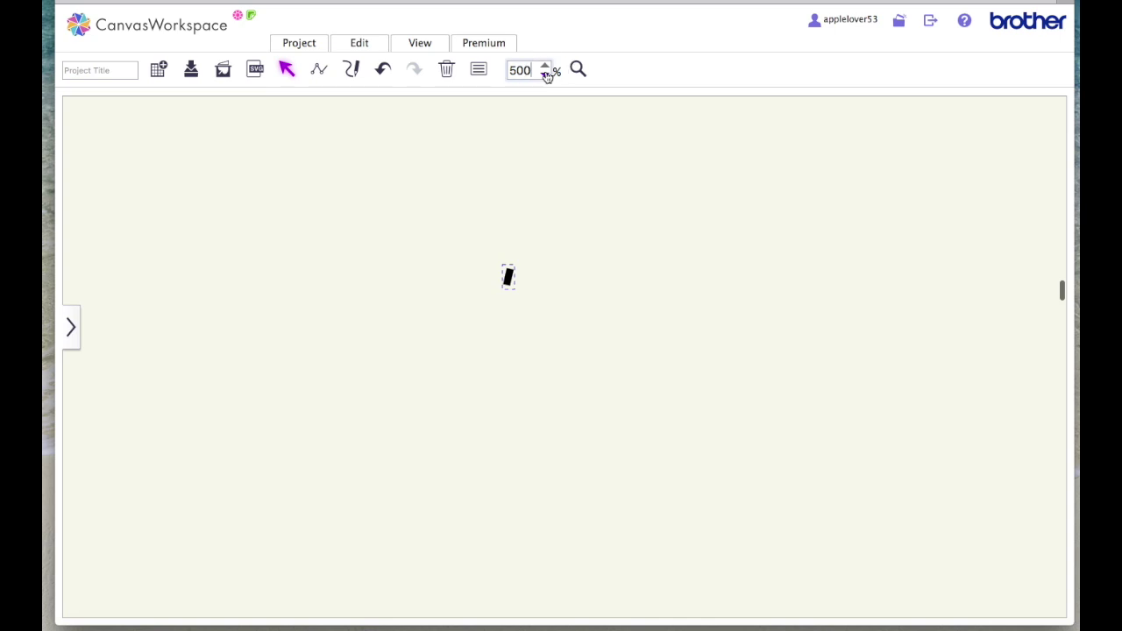
{"action": "left_click", "coordinate": [545, 74]}
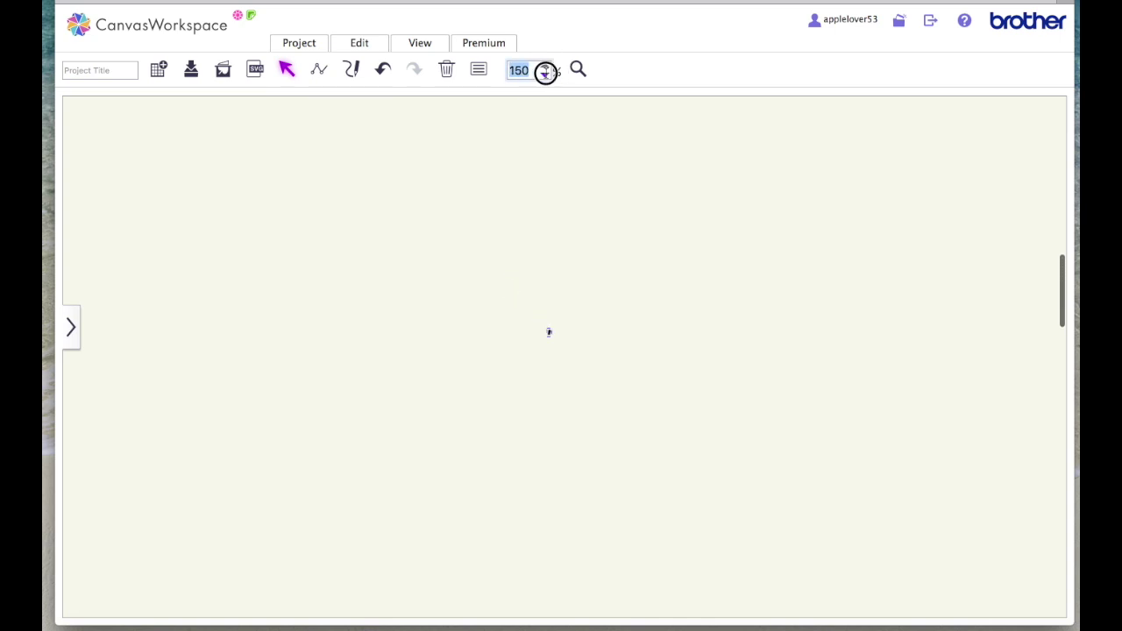
{"action": "left_click", "coordinate": [544, 75]}
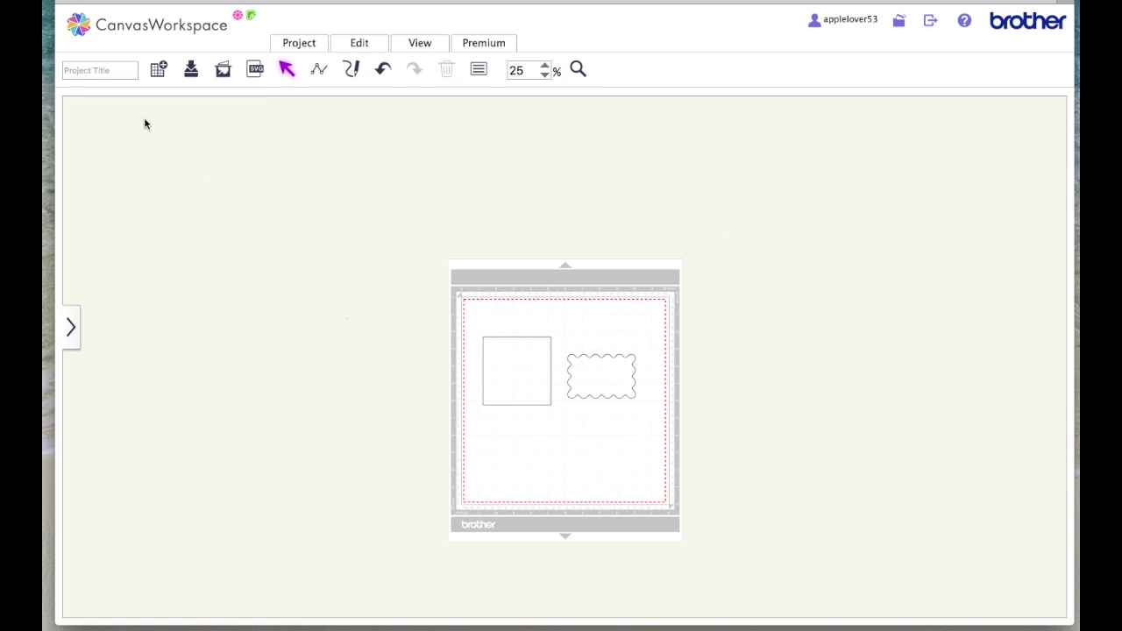
{"action": "mouse_move", "coordinate": [137, 109]}
{"action": "left_mouse_down"}
{"action": "mouse_move", "coordinate": [957, 583]}
{"action": "mouse_move", "coordinate": [971, 609]}
{"action": "left_mouse_up"}
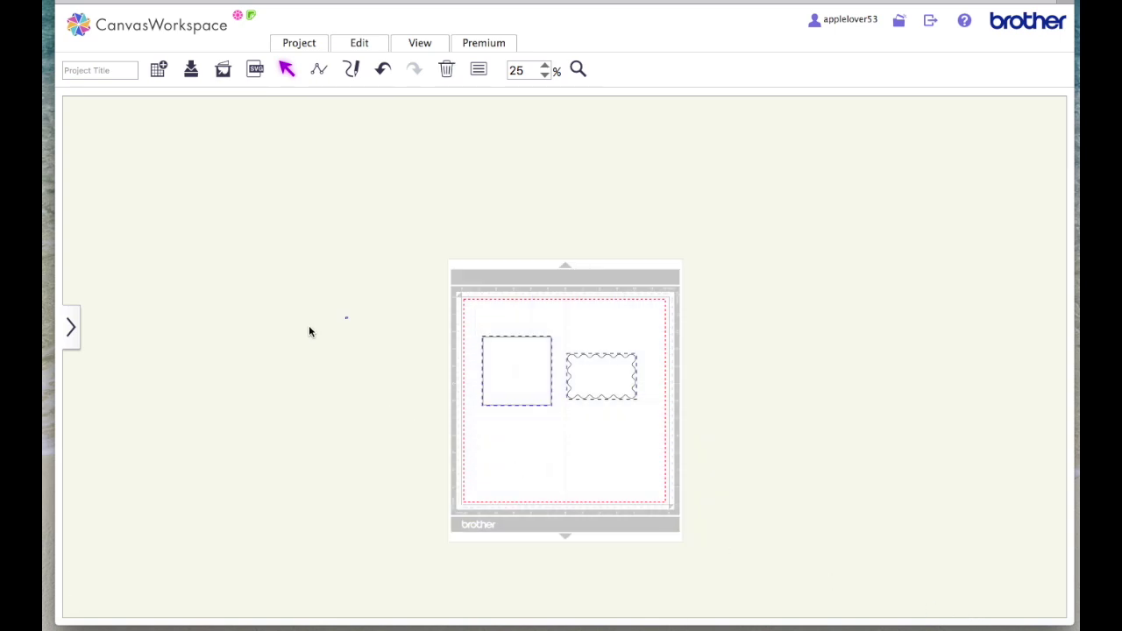
Step: Marquee-select the tiny stray node left of the mat and delete it
{"action": "left_click", "coordinate": [348, 355]}
{"action": "left_click_drag", "start_coordinate": [279, 268], "coordinate": [408, 408]}
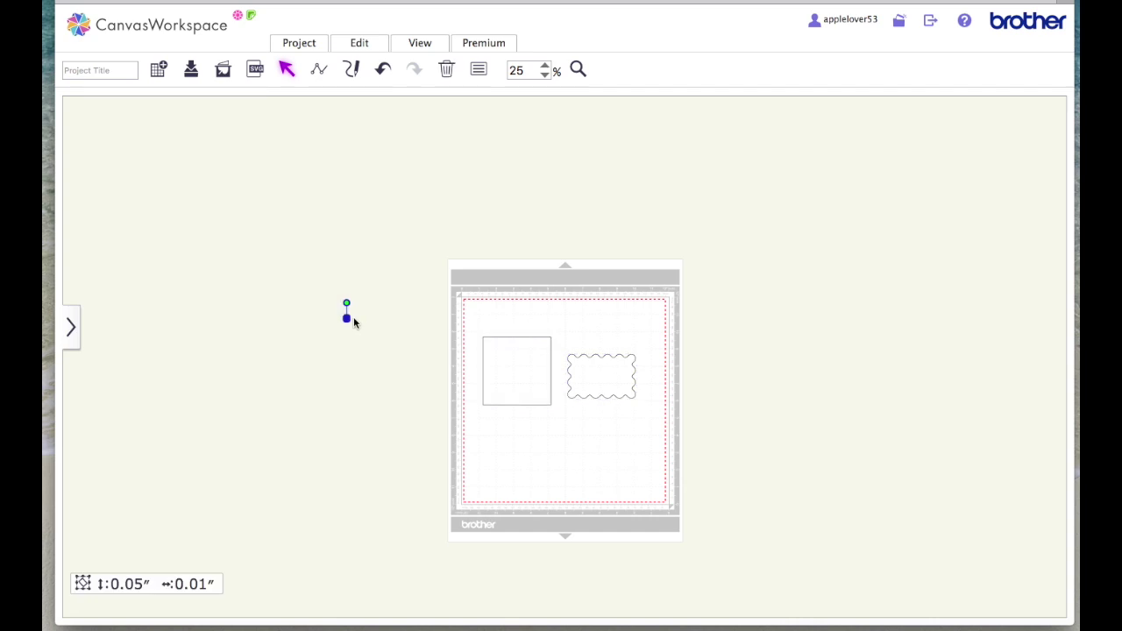
{"action": "key", "text": "Delete"}
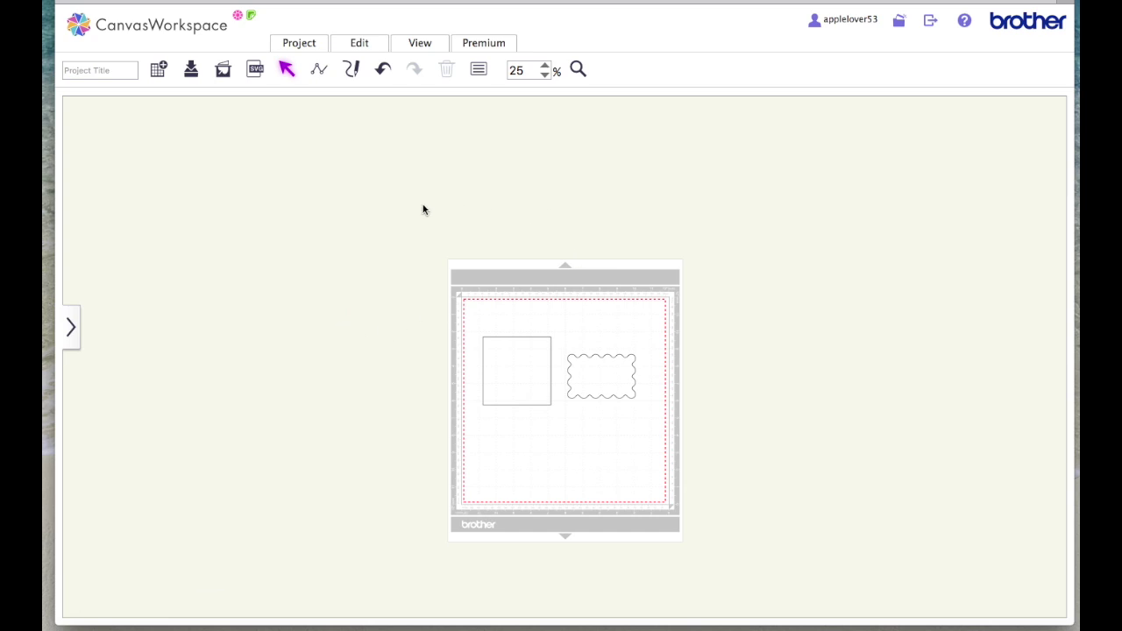
Step: Marquee-check the canvas to confirm only the square and scalloped rectangle remain
{"action": "left_click_drag", "start_coordinate": [426, 113], "coordinate": [1043, 612]}
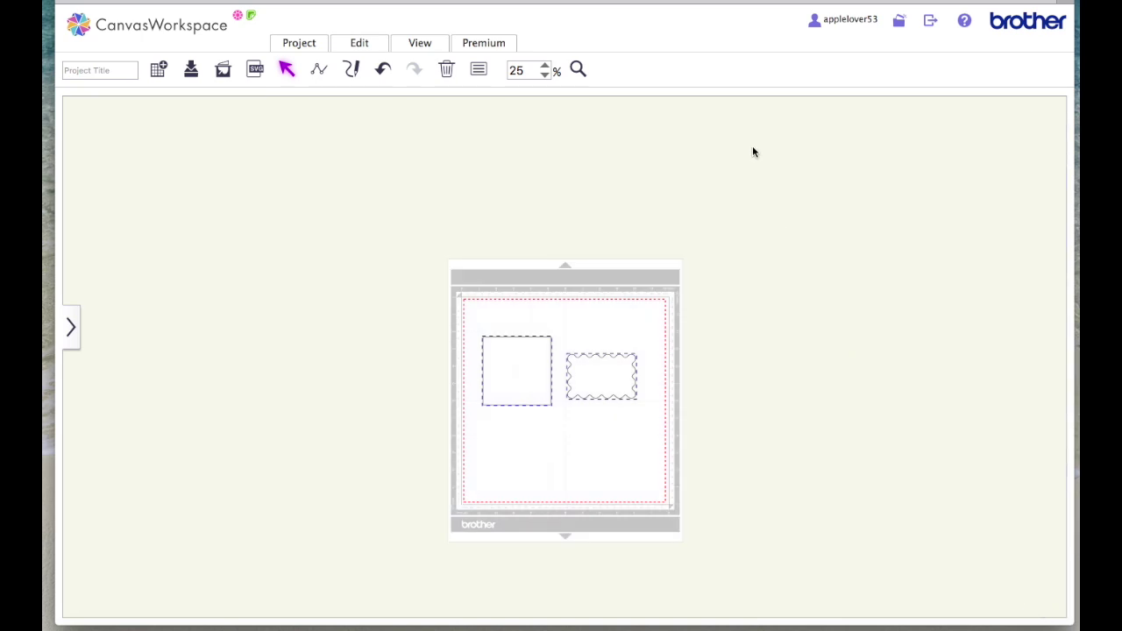
{"action": "left_click_drag", "start_coordinate": [724, 146], "coordinate": [1043, 573]}
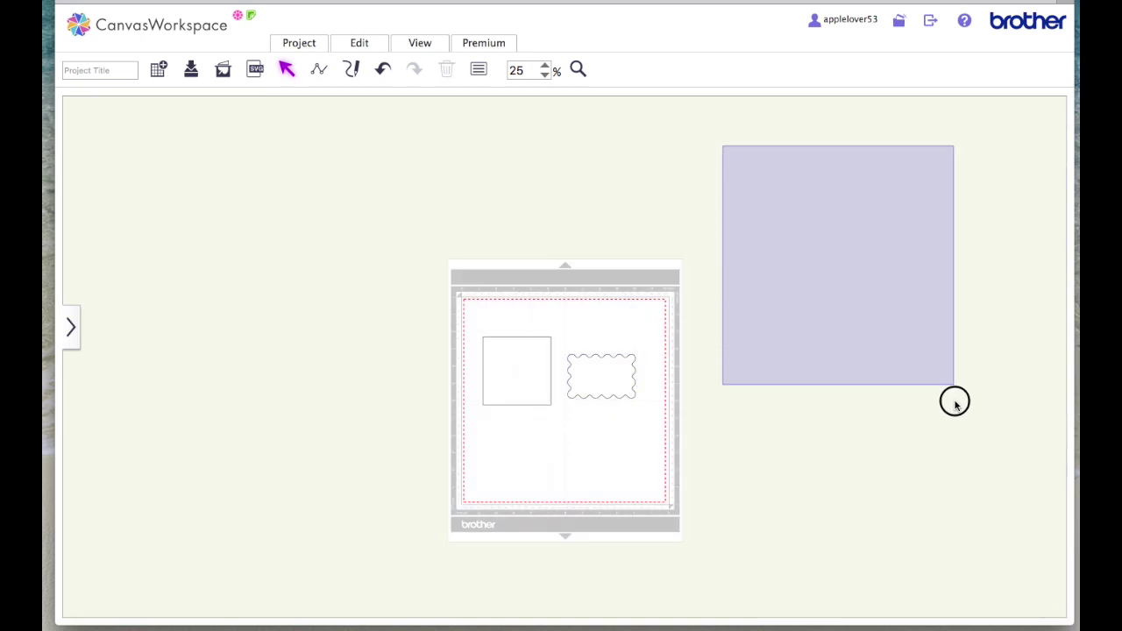
{"action": "scroll", "coordinate": [854, 511], "scroll_direction": "down", "scroll_amount": 2}
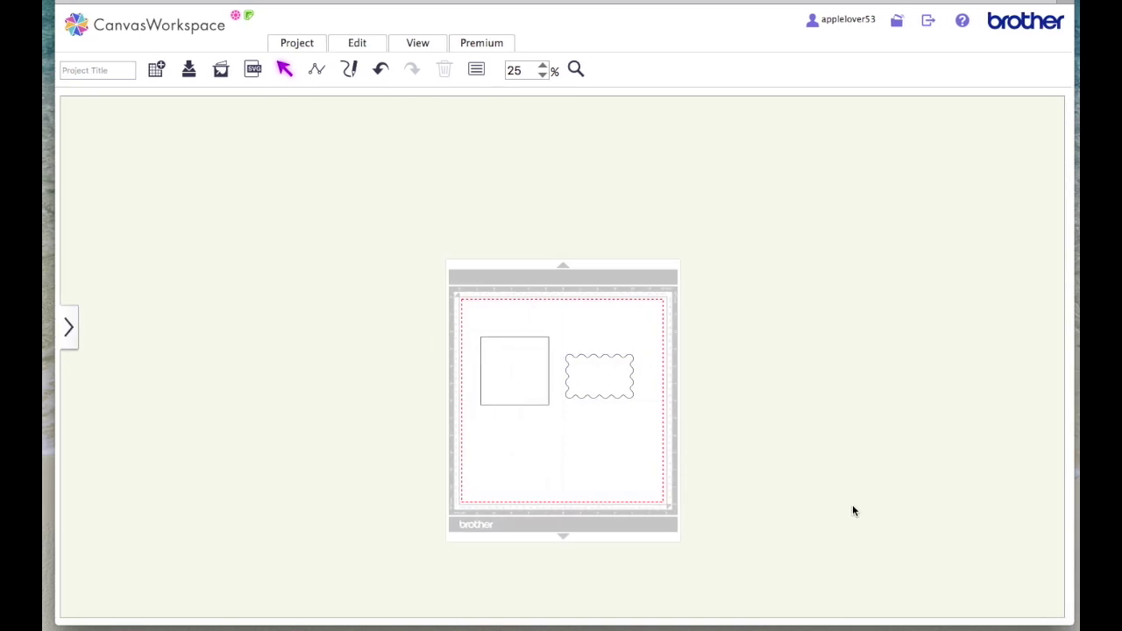
{"action": "scroll", "coordinate": [853, 510], "scroll_direction": "down", "scroll_amount": 4}
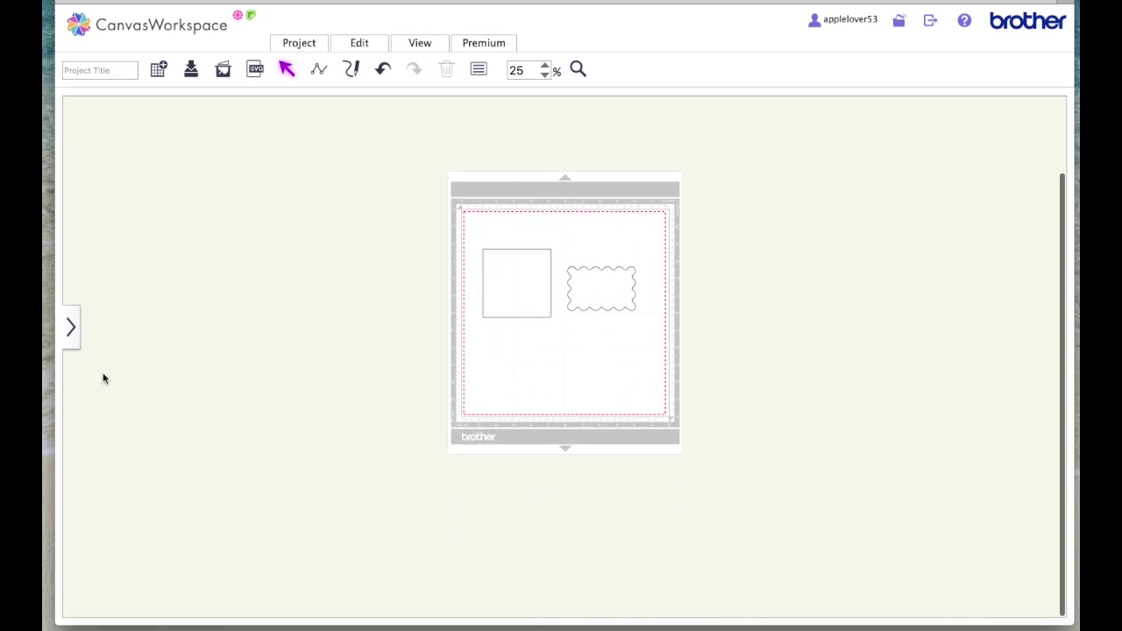
{"action": "left_click_drag", "start_coordinate": [178, 416], "coordinate": [989, 623]}
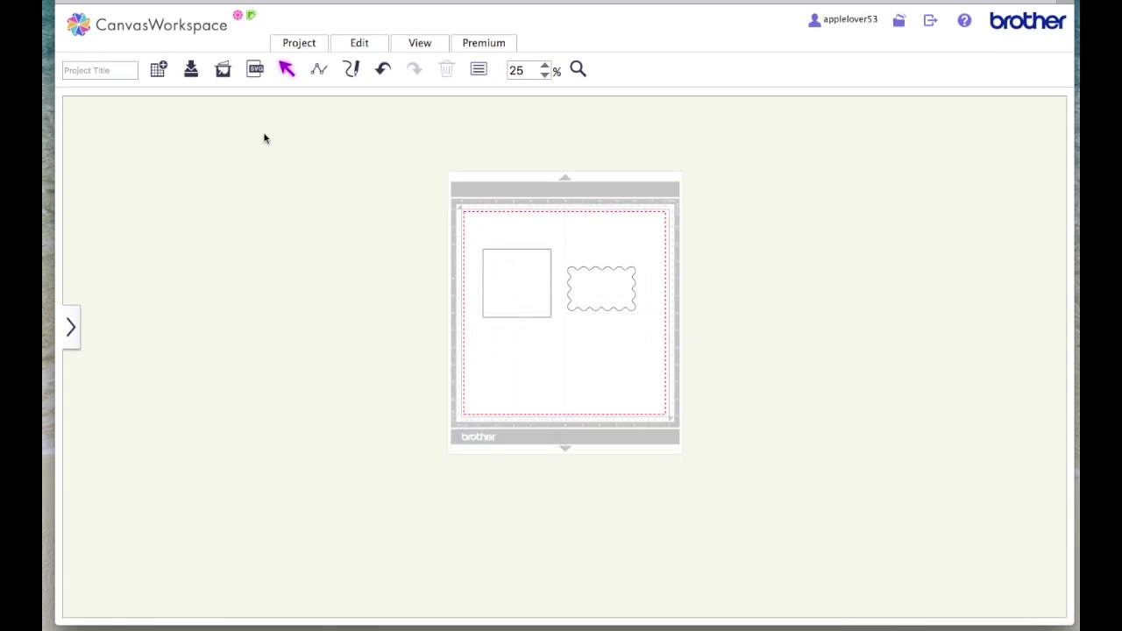
Step: Reopen the Pattern panel and confirm Untitled.fcm (3.2 KB) is offered for download
{"action": "left_click", "coordinate": [72, 329]}
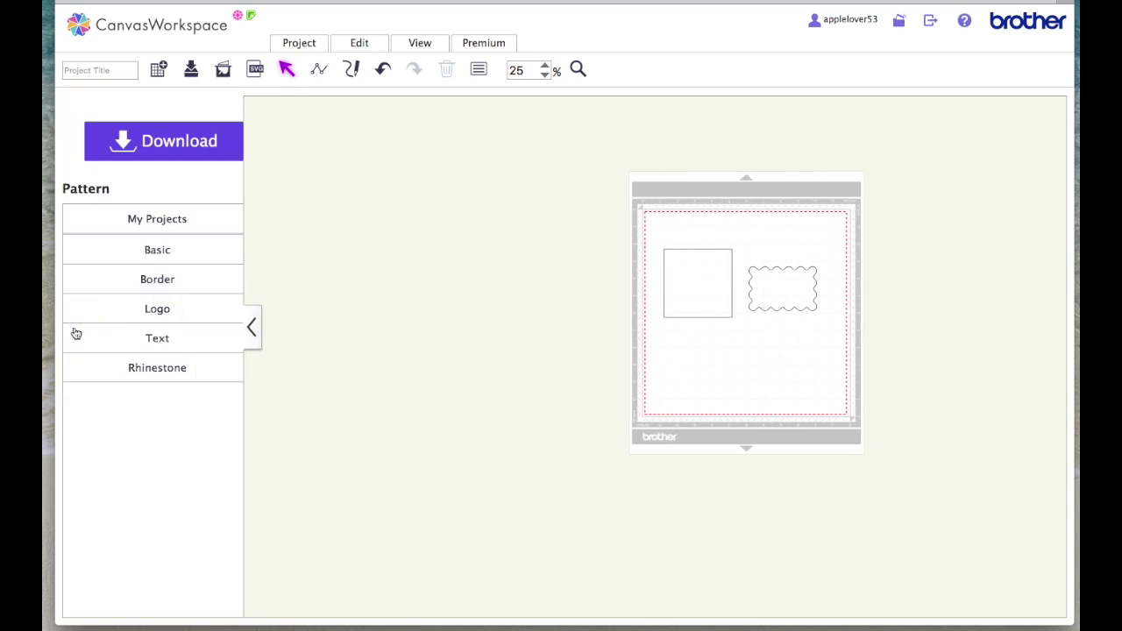
{"action": "left_click", "coordinate": [183, 141]}
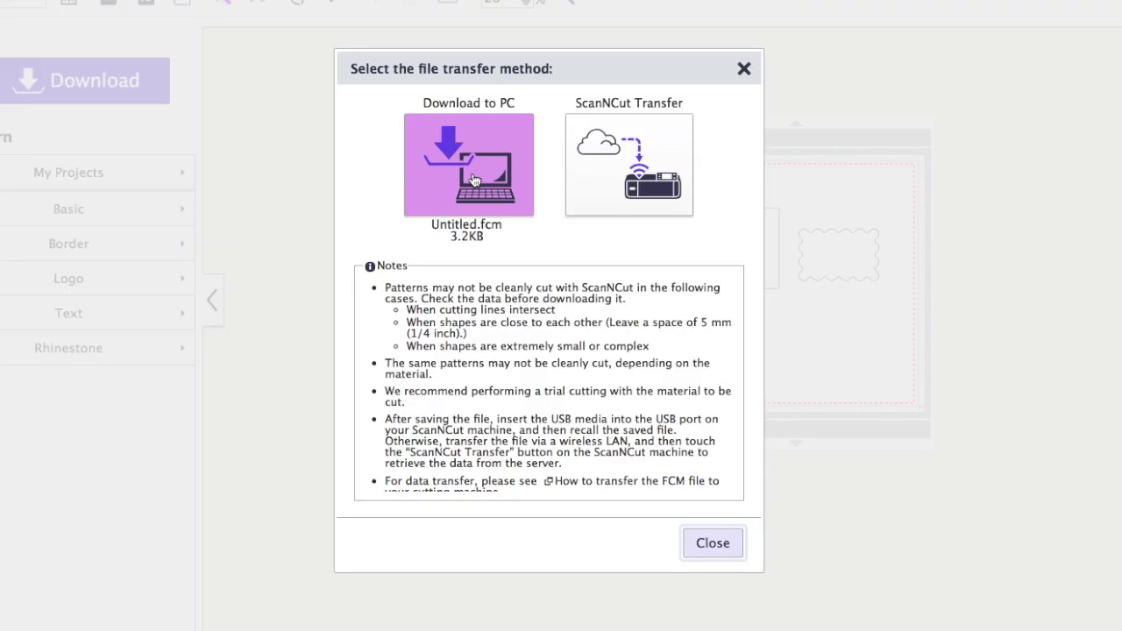
{"action": "left_click", "coordinate": [742, 70]}
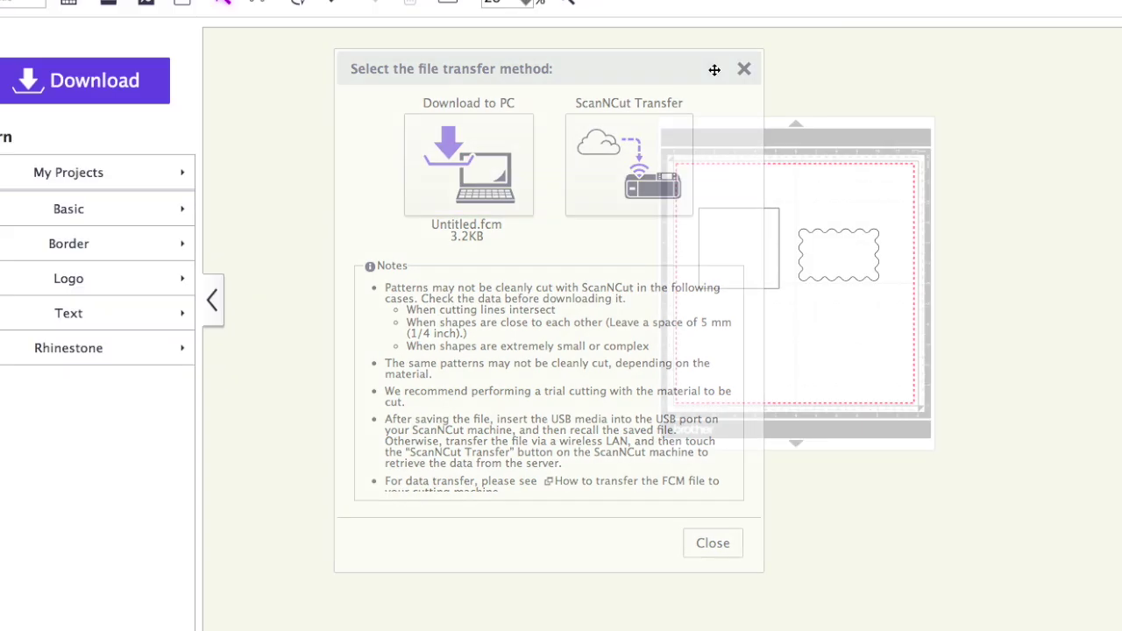